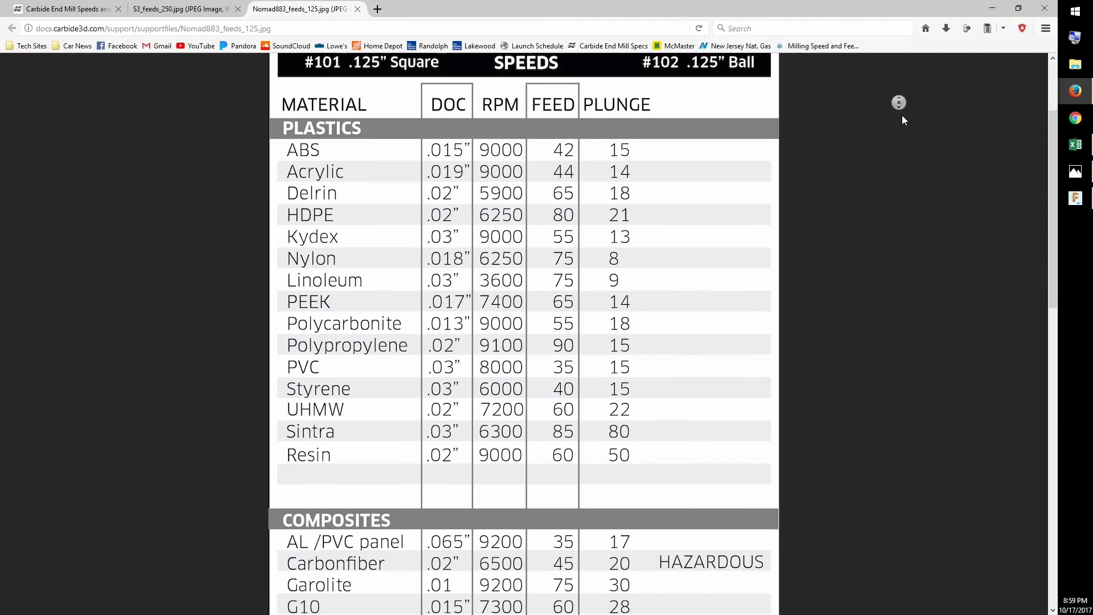
Switch to the S3_feeds_250.jpg feeds chart and autoscroll down toward the Kodiak chip load table.
{"action": "key", "text": "ctrl+Page_Up"}
{"action": "middle_click", "coordinate": [968, 129]}
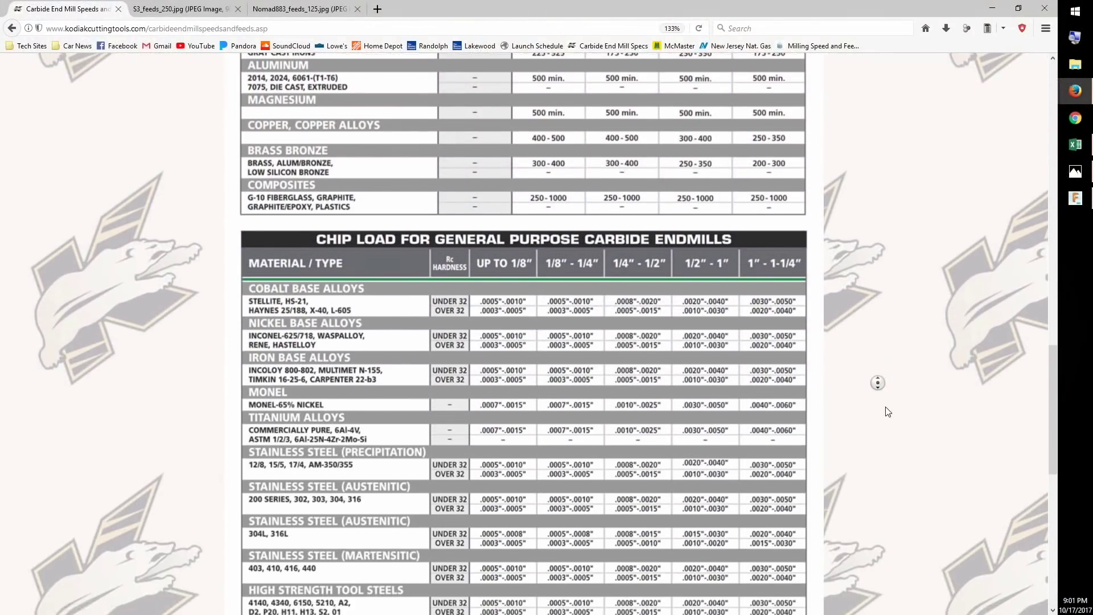
Set the cutter to 3 teeth, move to the cutting feedrate, and check the coolant choices.
{"action": "left_click", "coordinate": [569, 236]}
{"action": "type", "text": "30"}
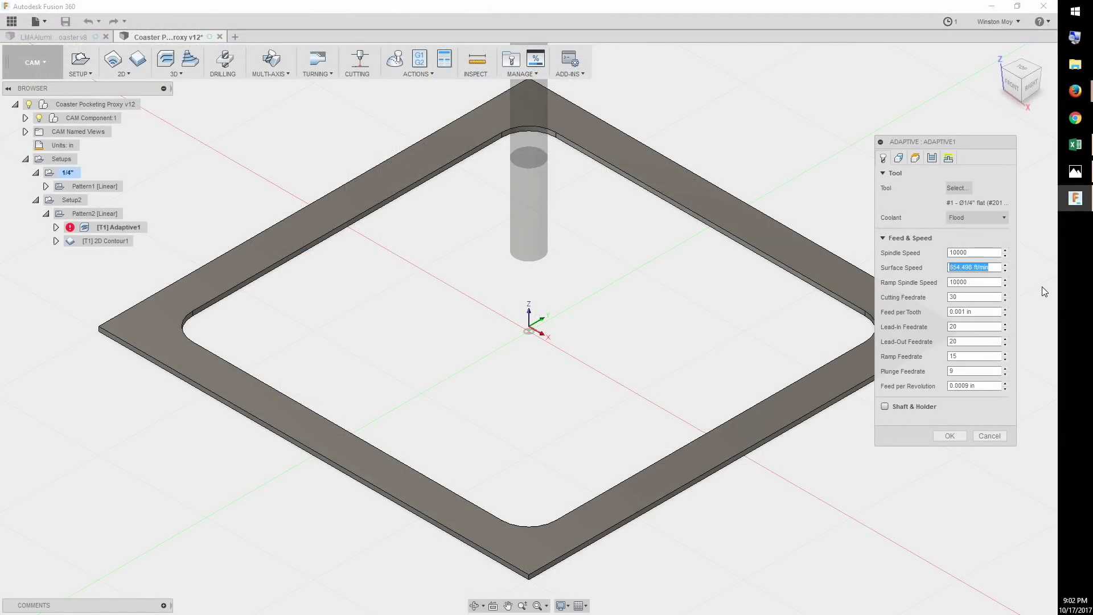
{"action": "key", "text": "Tab"}
{"action": "key", "text": "Tab"}
{"action": "left_click", "coordinate": [947, 432]}
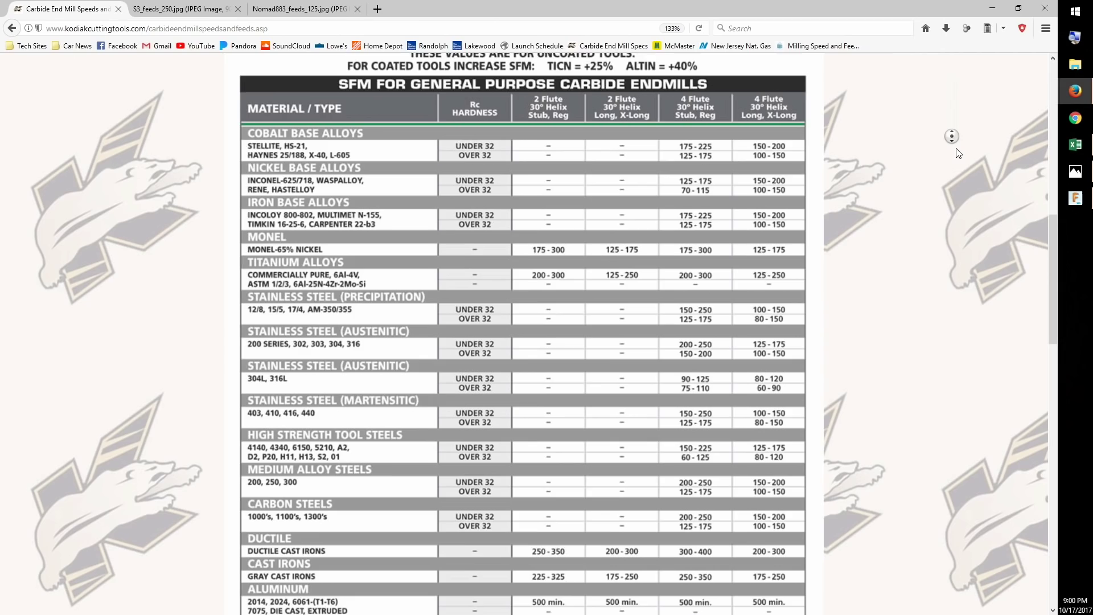
Autoscroll the Kodiak page down until the Chip Load table is in view.
{"action": "middle_click", "coordinate": [877, 383]}
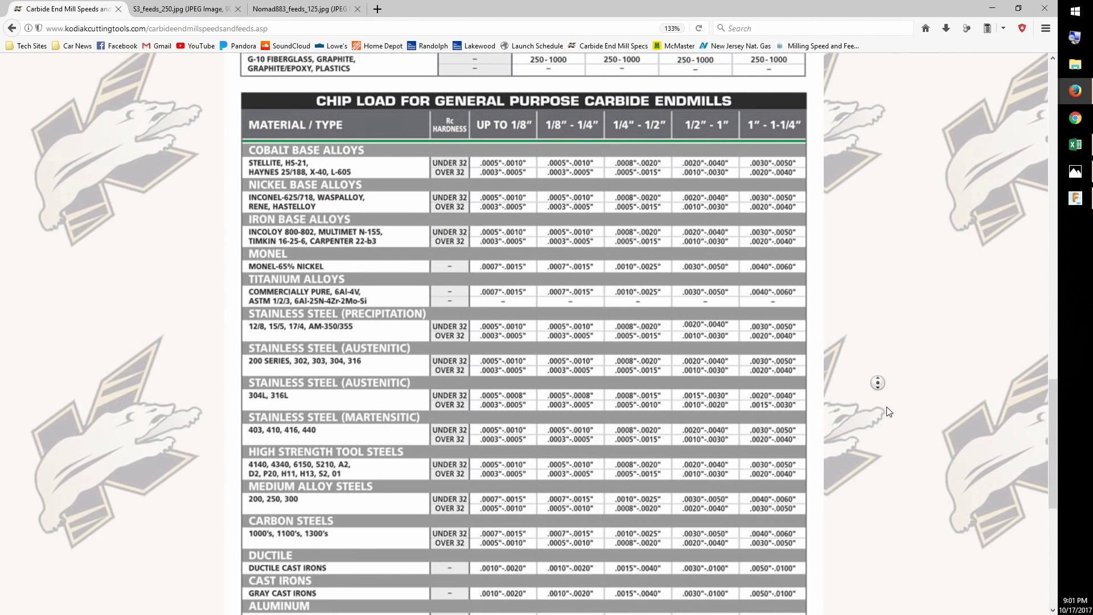
{"action": "middle_click", "coordinate": [889, 411]}
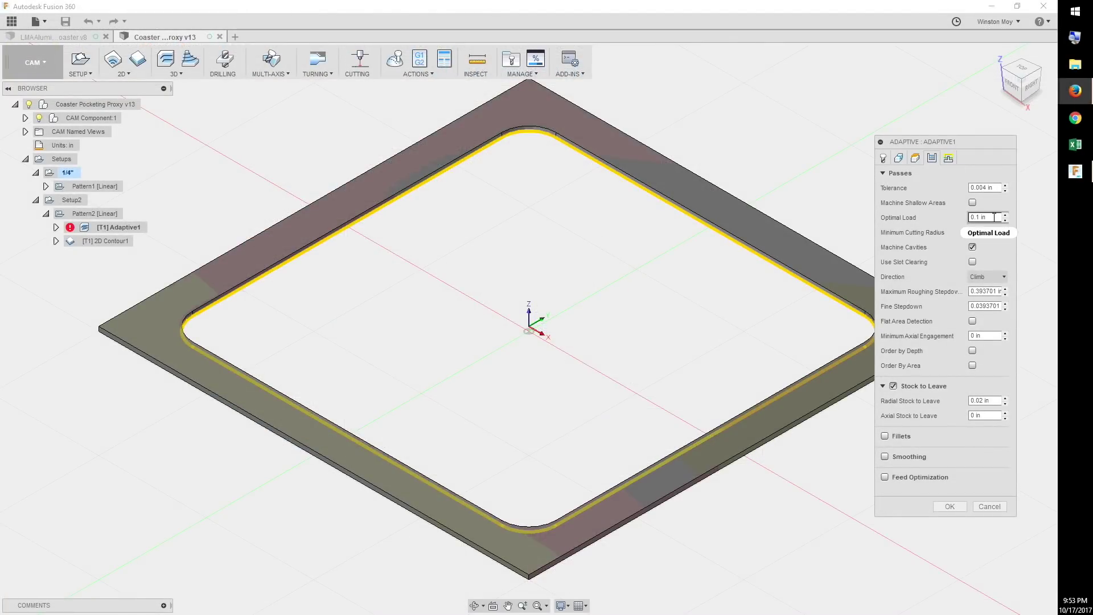
In the Passes settings, keep Climb as the cutting direction and select the Maximum Roughing Stepdown value.
{"action": "mouse_move", "coordinate": [994, 217]}
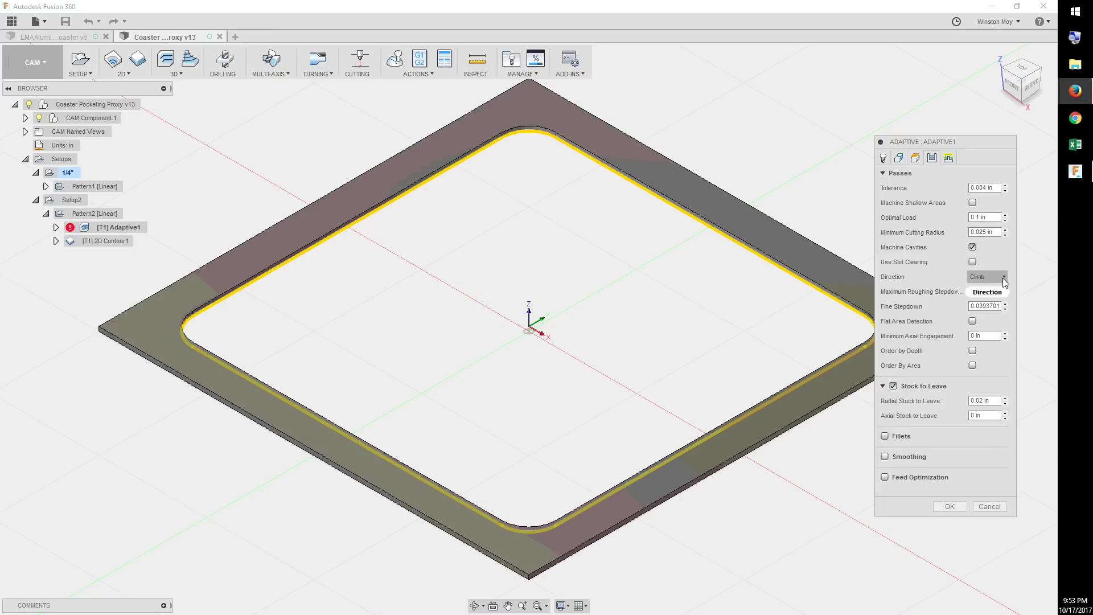
{"action": "left_click", "coordinate": [1003, 278]}
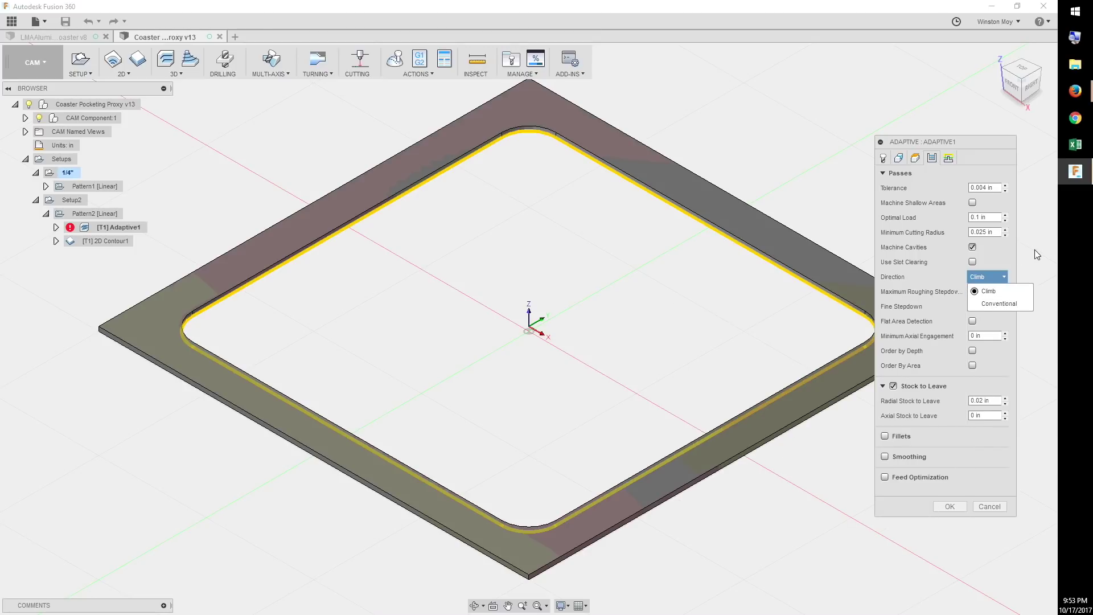
{"action": "left_click", "coordinate": [1011, 290]}
{"action": "left_click", "coordinate": [995, 292]}
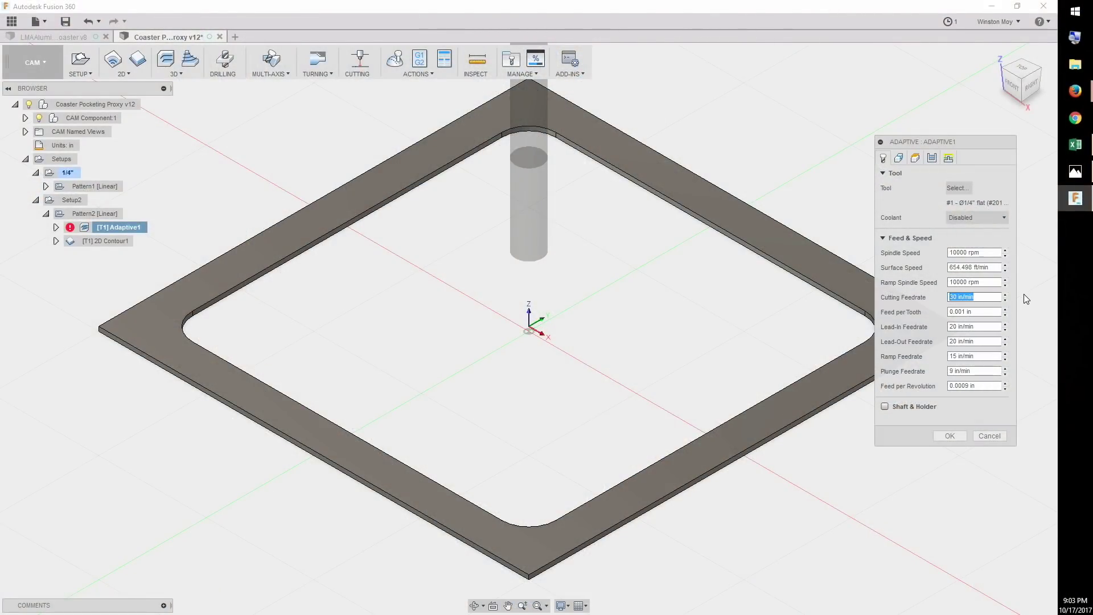
Generate the Adaptive1 toolpath, then reopen Adaptive1 for editing from the browser.
{"action": "left_click", "coordinate": [950, 436]}
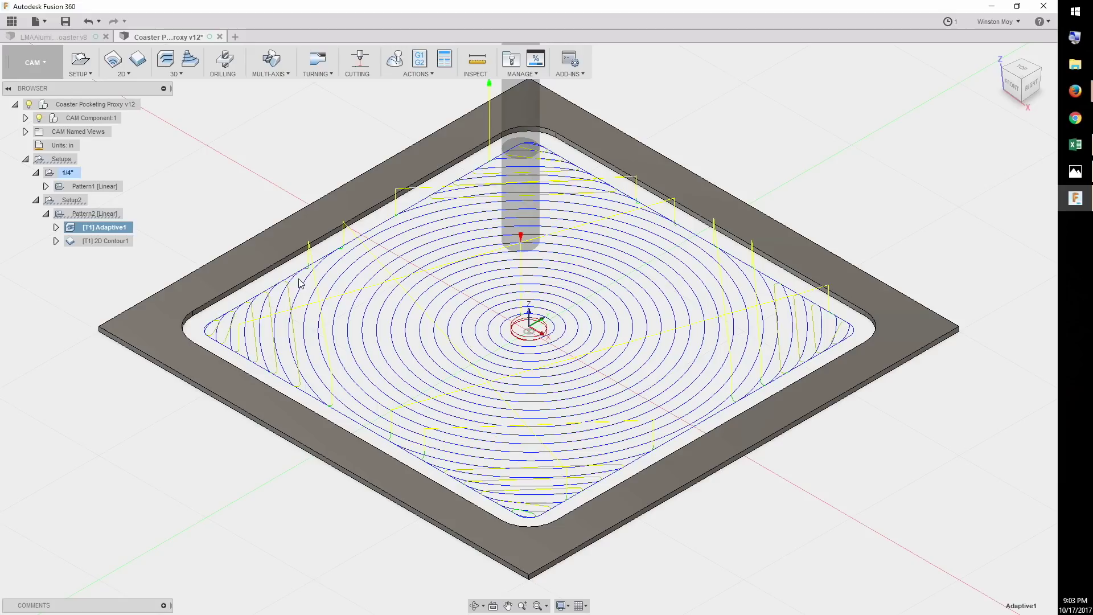
{"action": "right_click", "coordinate": [130, 227]}
{"action": "left_click", "coordinate": [151, 230]}
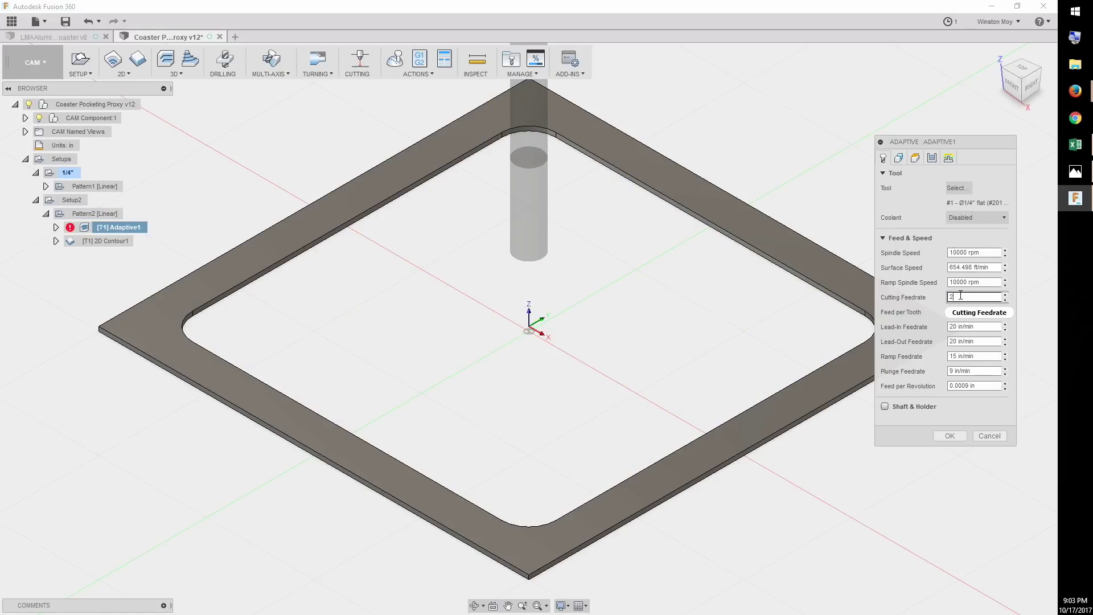
Regenerate Adaptive1, reopen it to review its Passes settings, and close without changes.
{"action": "key", "text": "Return"}
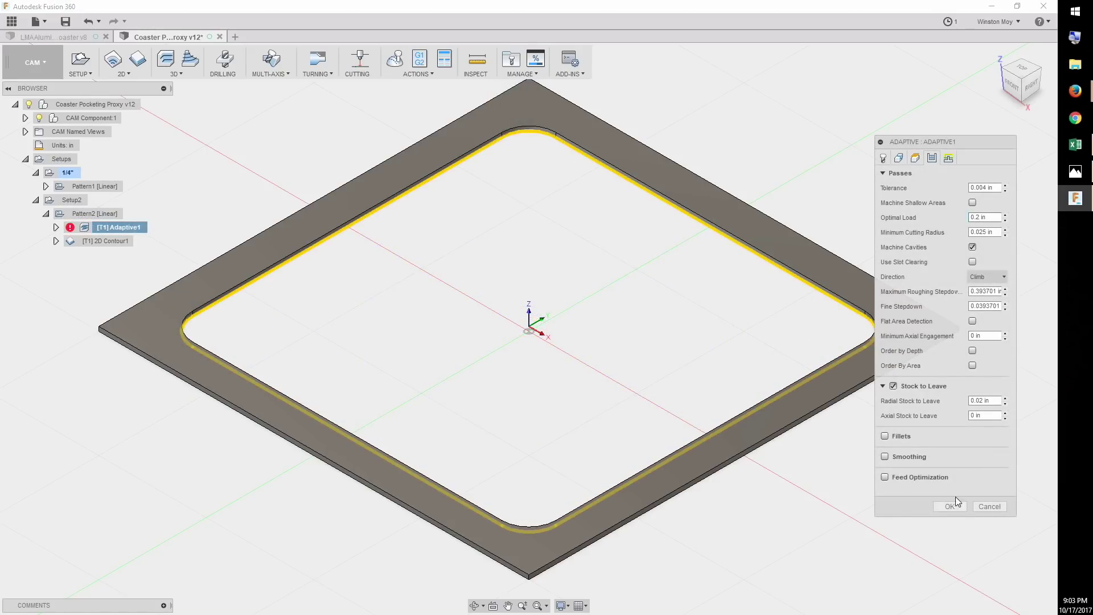
{"action": "left_click", "coordinate": [952, 504]}
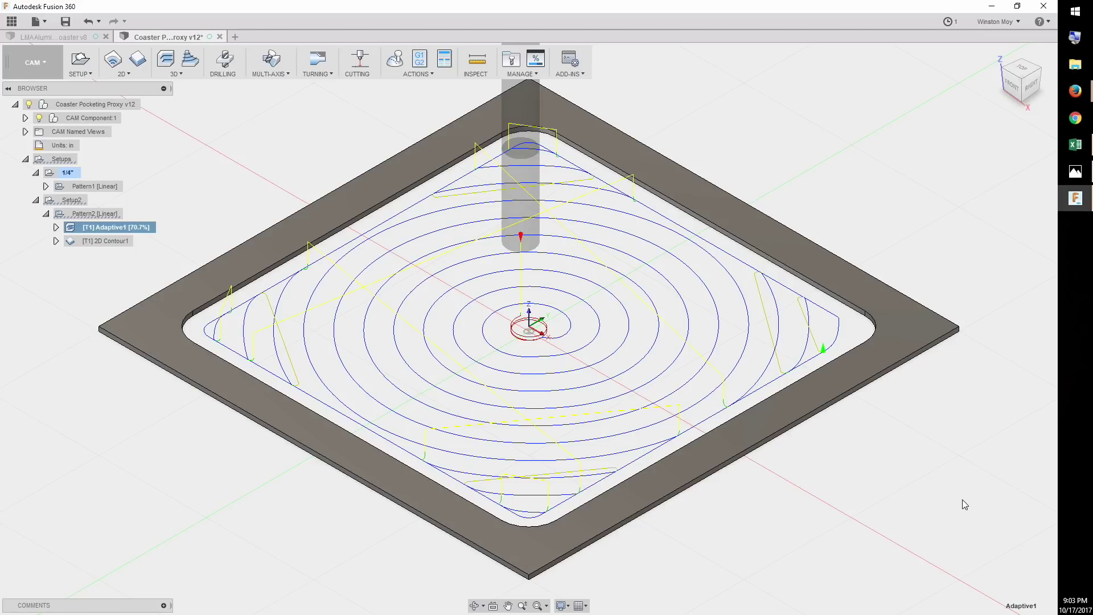
{"action": "right_click", "coordinate": [127, 229]}
{"action": "left_click", "coordinate": [149, 233]}
{"action": "left_click", "coordinate": [933, 159]}
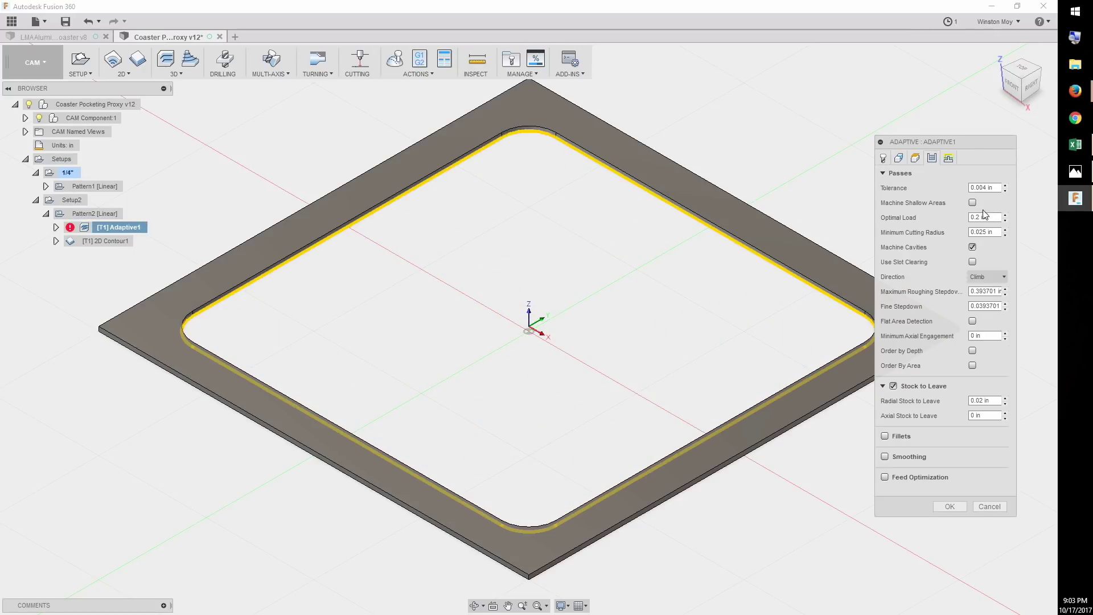
{"action": "left_click", "coordinate": [950, 506]}
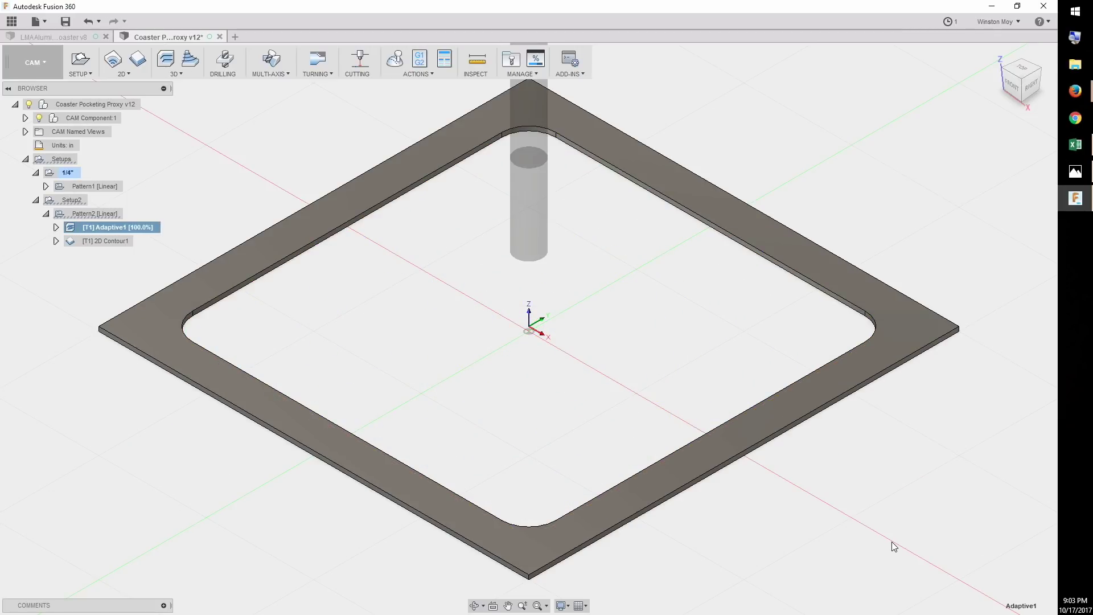
Reopen Adaptive1's Passes settings and apply the 0.15 in Optimal Load to regenerate.
{"action": "right_click", "coordinate": [128, 228]}
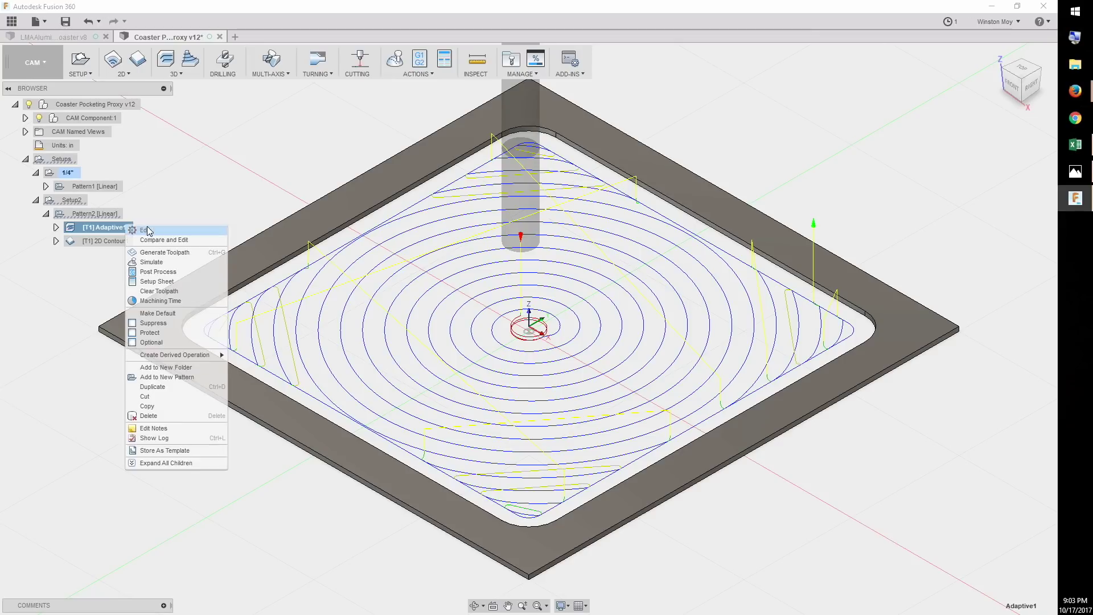
{"action": "left_click", "coordinate": [149, 233]}
{"action": "left_click", "coordinate": [932, 158]}
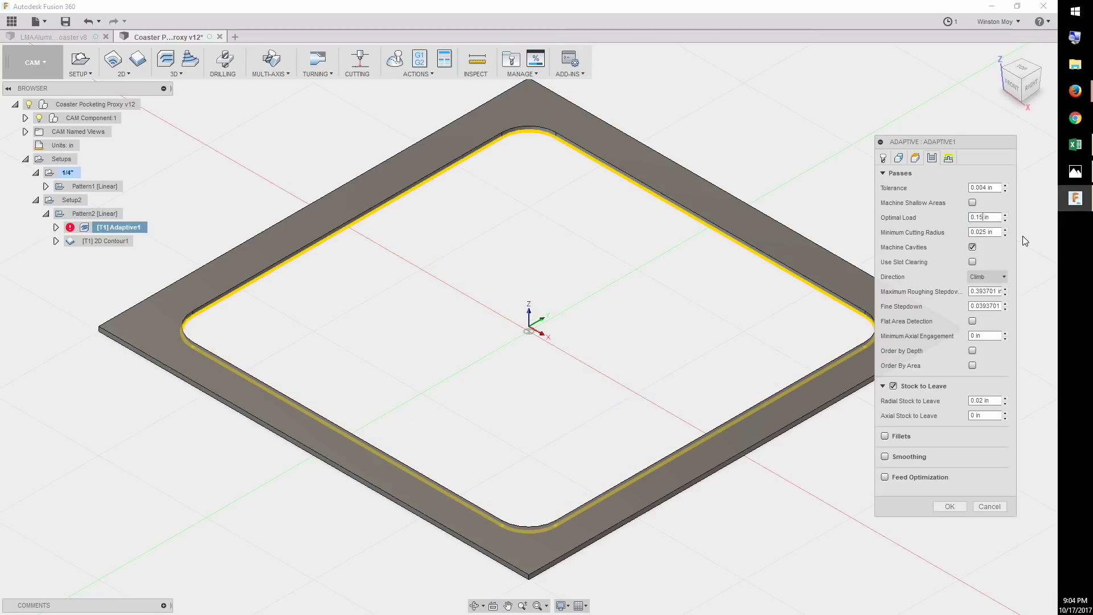
{"action": "left_click", "coordinate": [959, 507]}
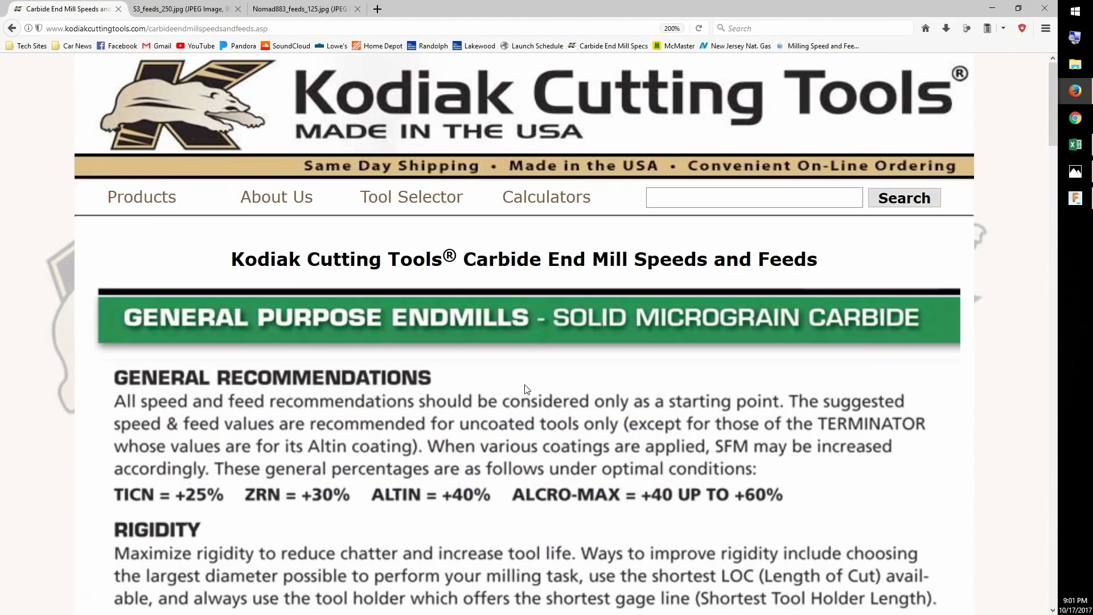
Scroll down the Kodiak SFM table, then bring up the YouTube player's playback speed choices.
{"action": "scroll", "coordinate": [524, 395], "scroll_direction": "down", "scroll_amount": 3}
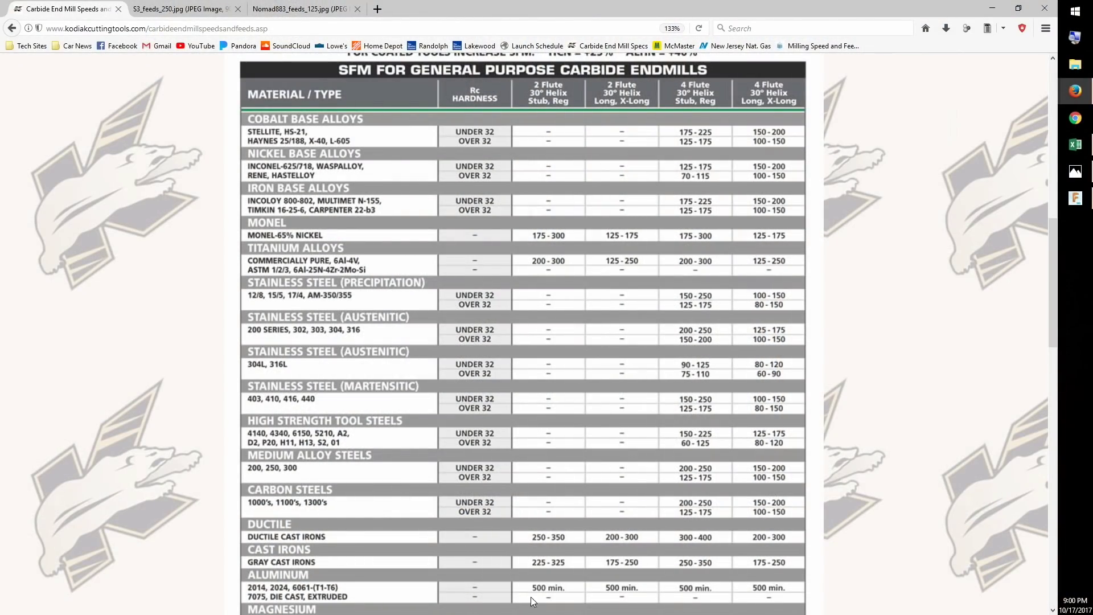
{"action": "scroll", "coordinate": [476, 596], "scroll_direction": "down", "scroll_amount": 10}
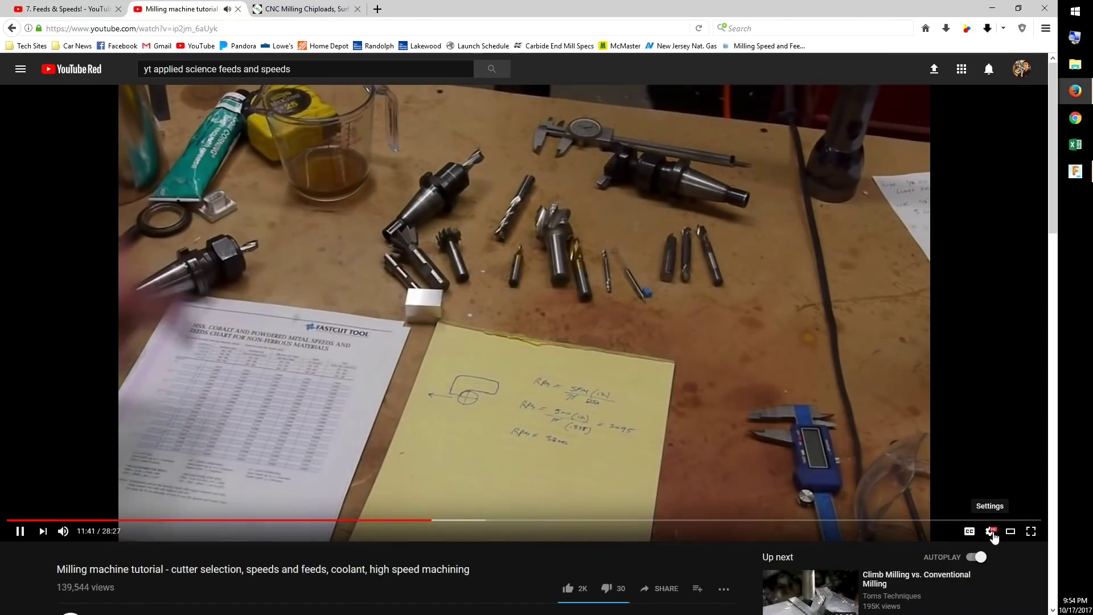
{"action": "left_click", "coordinate": [991, 530]}
{"action": "left_click", "coordinate": [977, 464]}
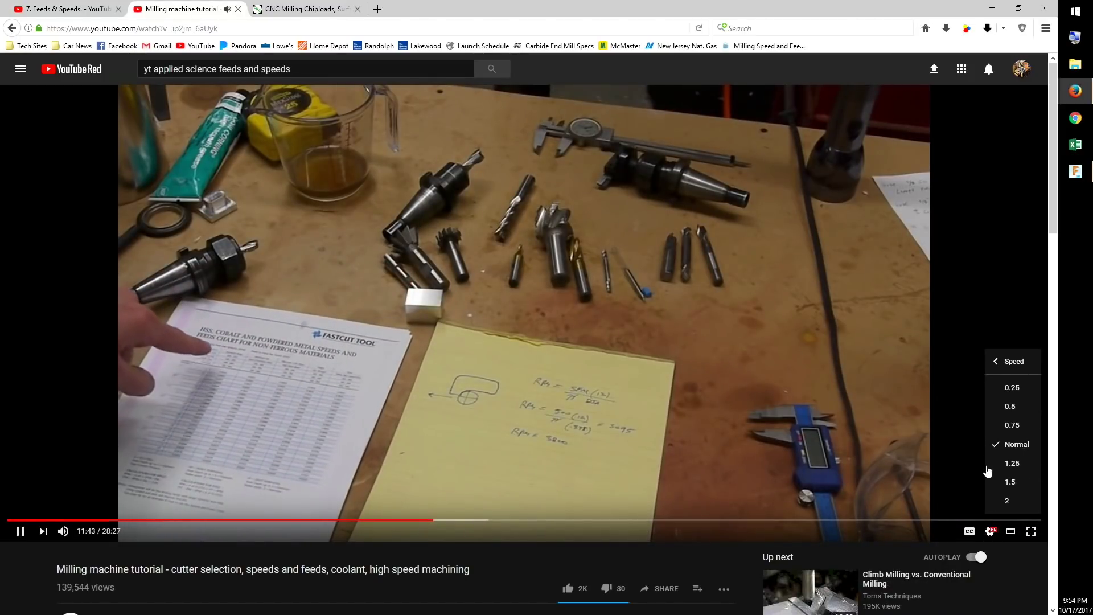
Set the YouTube tutorial video to play at 2× speed.
{"action": "left_click", "coordinate": [1018, 500]}
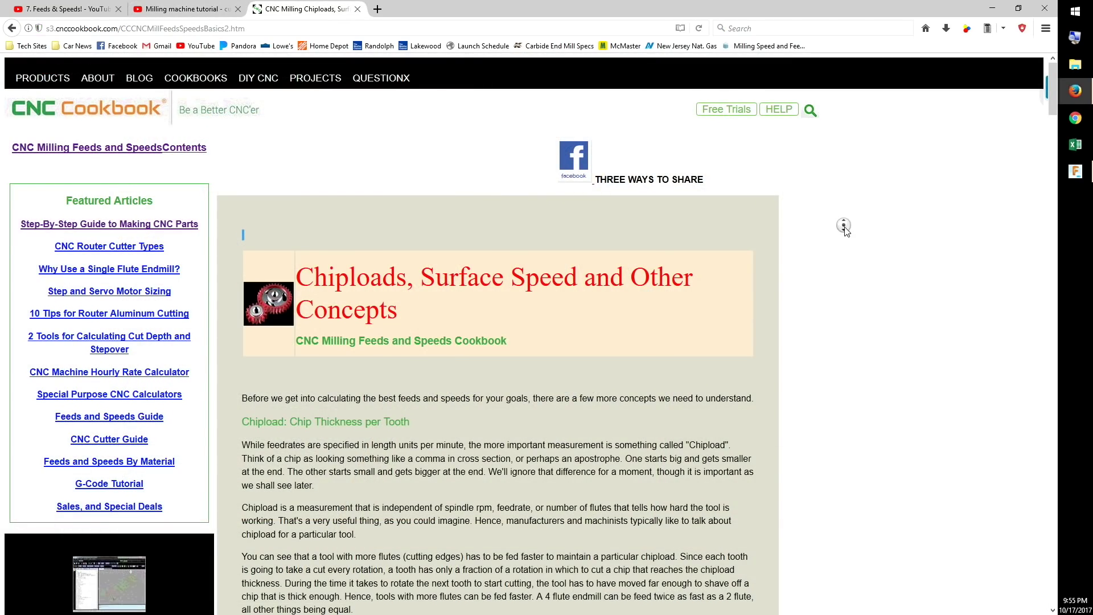